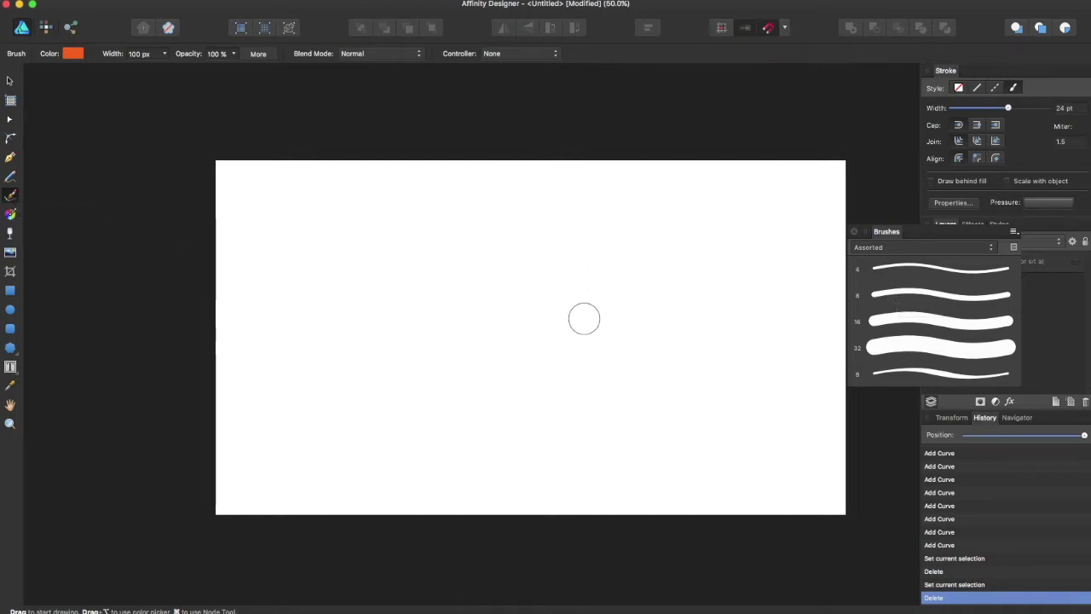
Step: Paint a wavy striped stroke, a thin looping stroke, and a thick 32 px Assorted-brush stroke
mouse_move(376, 259)
mouse_down()
mouse_move(470, 261)
mouse_move(605, 290)
mouse_up()
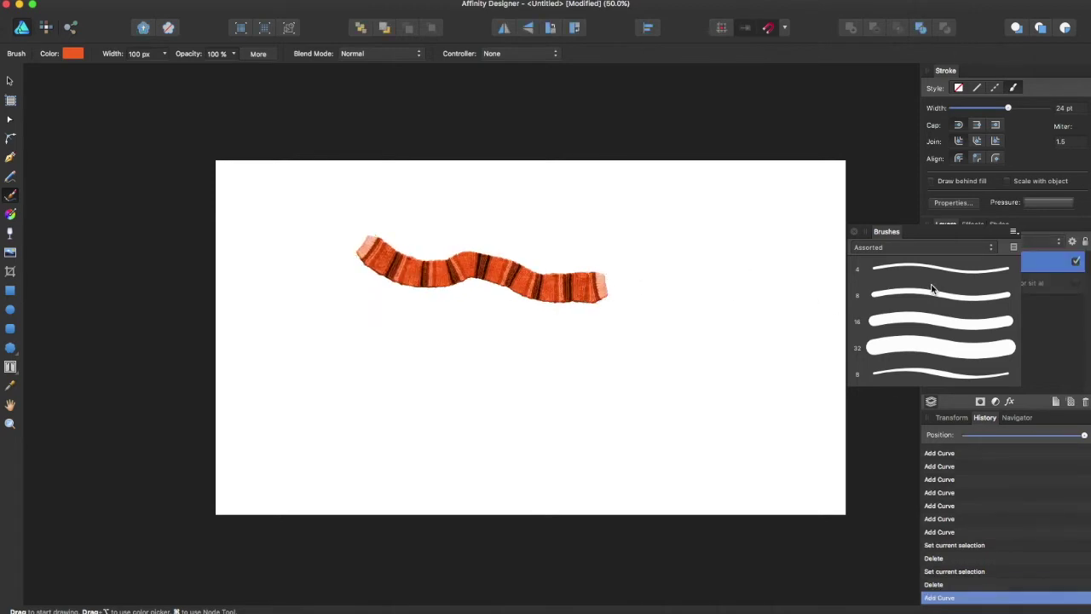
mouse_move(568, 359)
mouse_down()
mouse_move(725, 358)
mouse_move(755, 325)
mouse_move(777, 403)
mouse_move(790, 355)
mouse_move(755, 327)
mouse_move(810, 296)
mouse_move(768, 290)
mouse_up()
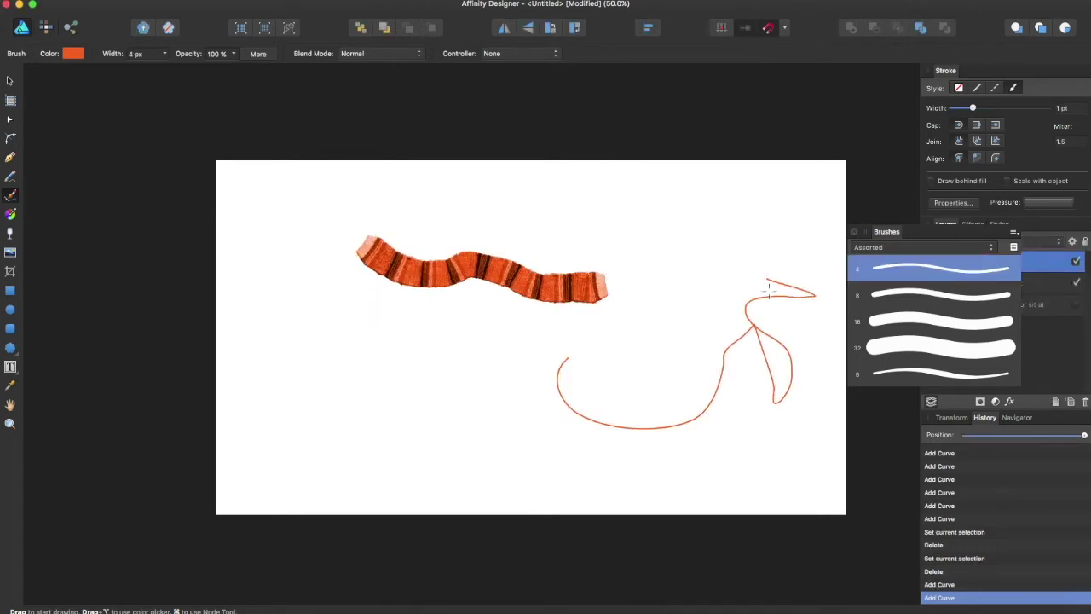
click(875, 249)
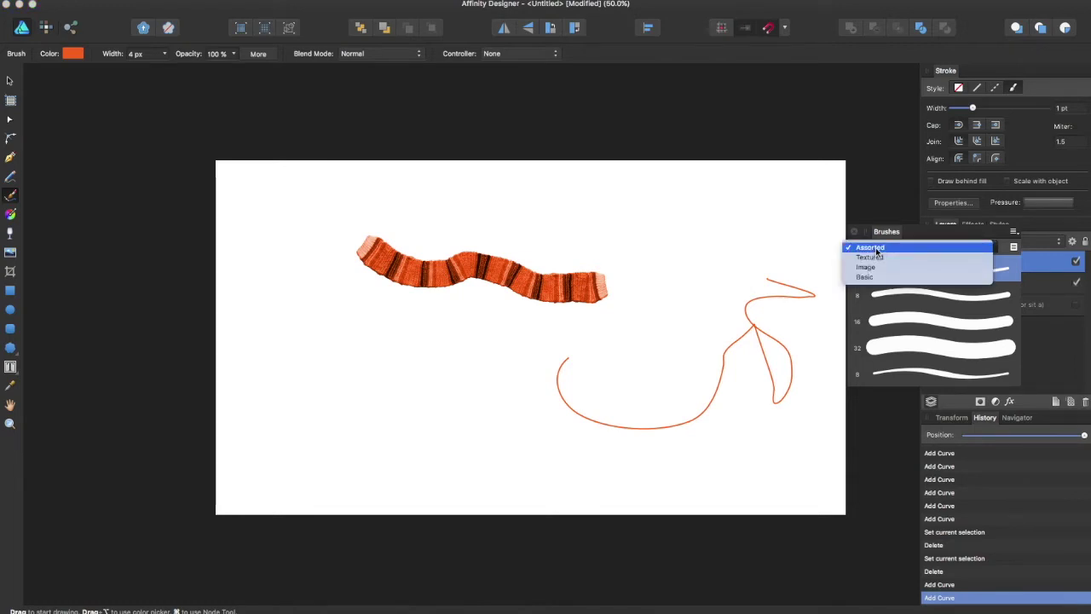
click(875, 248)
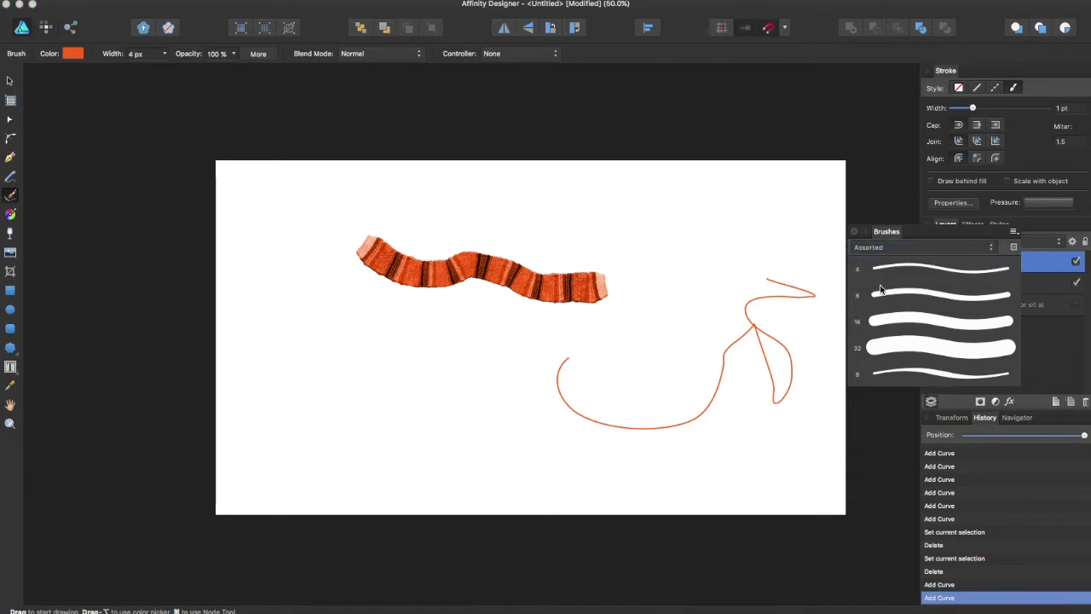
scroll(889, 333, down, 2)
click(874, 338)
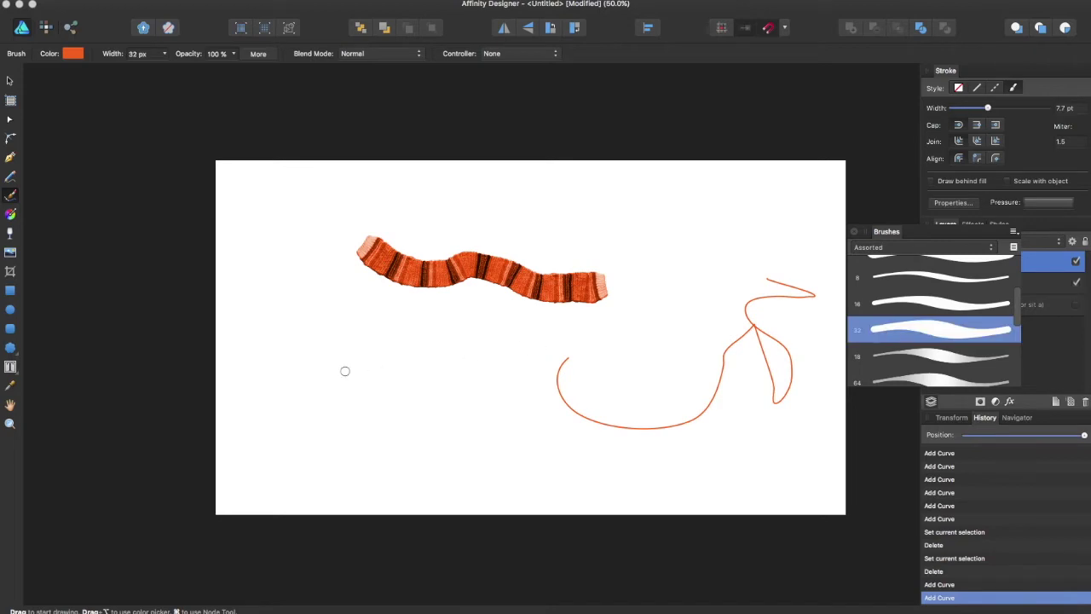
mouse_move(345, 371)
mouse_down()
mouse_move(394, 387)
mouse_move(513, 349)
mouse_move(569, 349)
mouse_move(618, 326)
mouse_up()
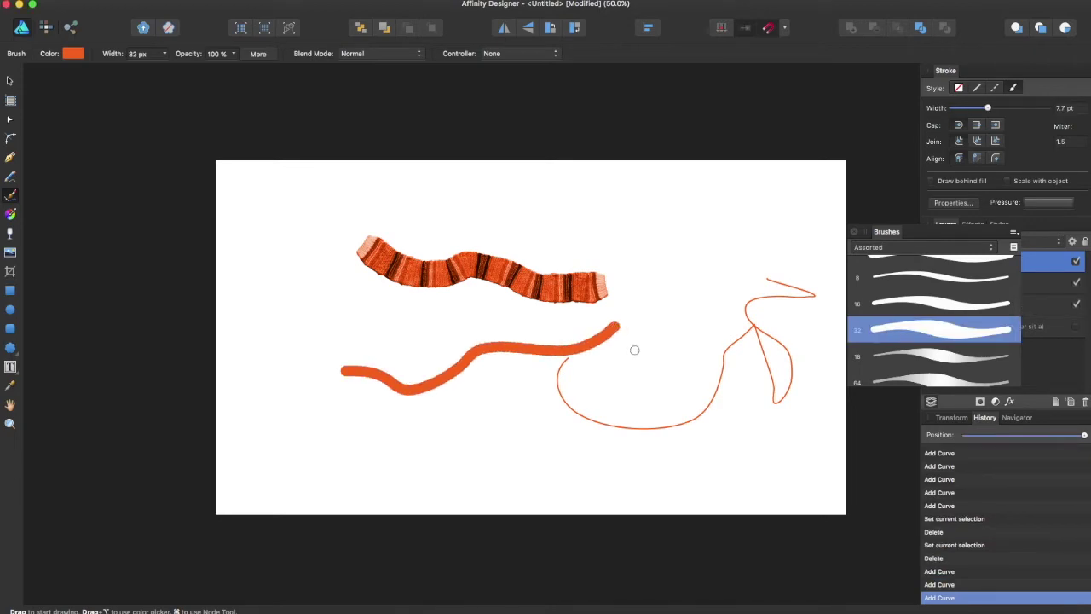
Step: Add a long looping 18 px stroke low on the page and a heavy 64 px wave across the top
click(866, 362)
mouse_move(325, 465)
mouse_down()
mouse_move(449, 480)
mouse_move(507, 446)
mouse_move(654, 491)
mouse_move(683, 432)
mouse_move(468, 436)
mouse_move(743, 398)
mouse_up()
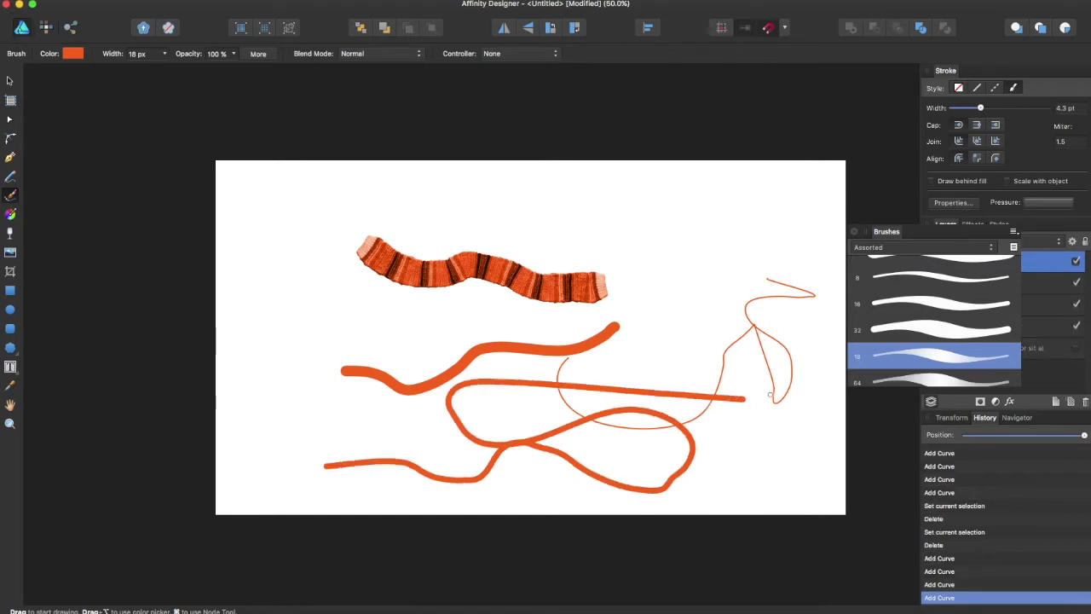
click(935, 381)
mouse_move(662, 241)
mouse_down()
mouse_move(605, 184)
mouse_move(519, 225)
mouse_move(395, 205)
mouse_up()
Step: Paint a straight textured 64 px stroke and a translucent lighter 64 px bend, then deselect
scroll(910, 352, down, 5)
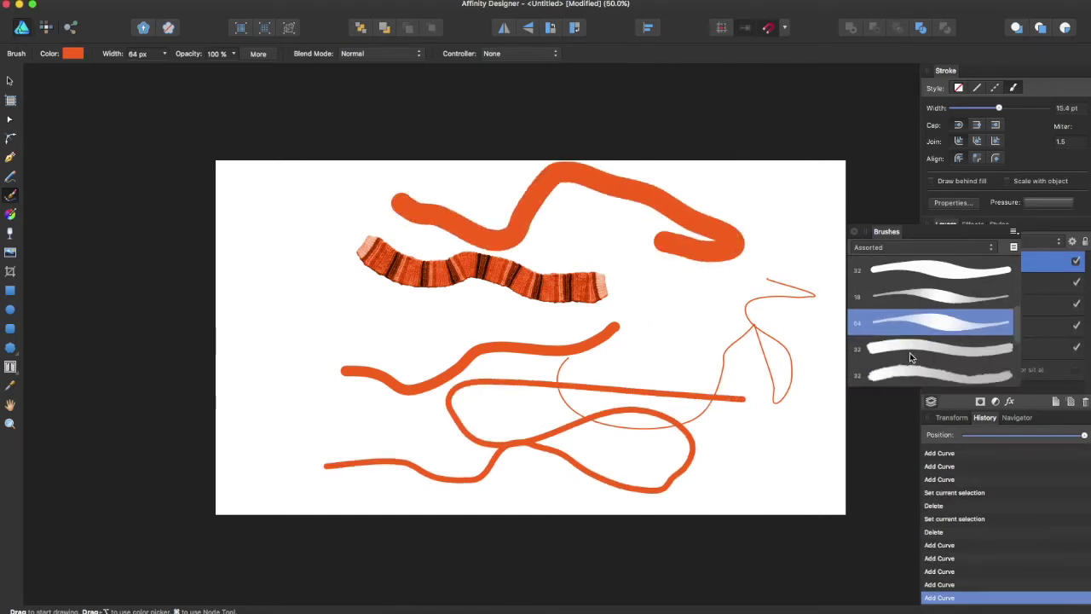
click(907, 332)
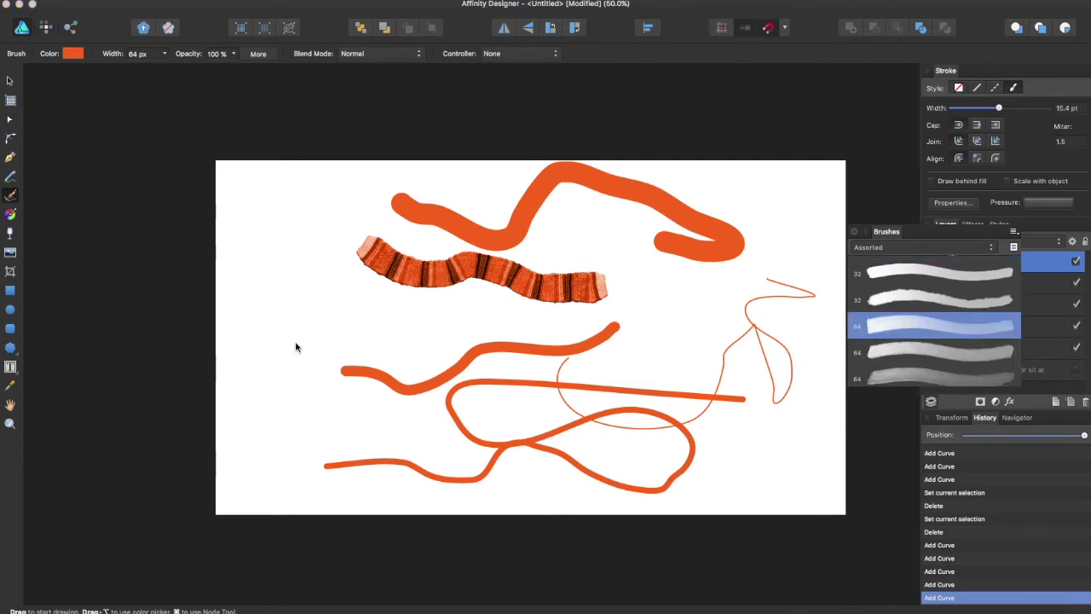
drag(295, 341, 573, 338)
scroll(898, 350, down, 3)
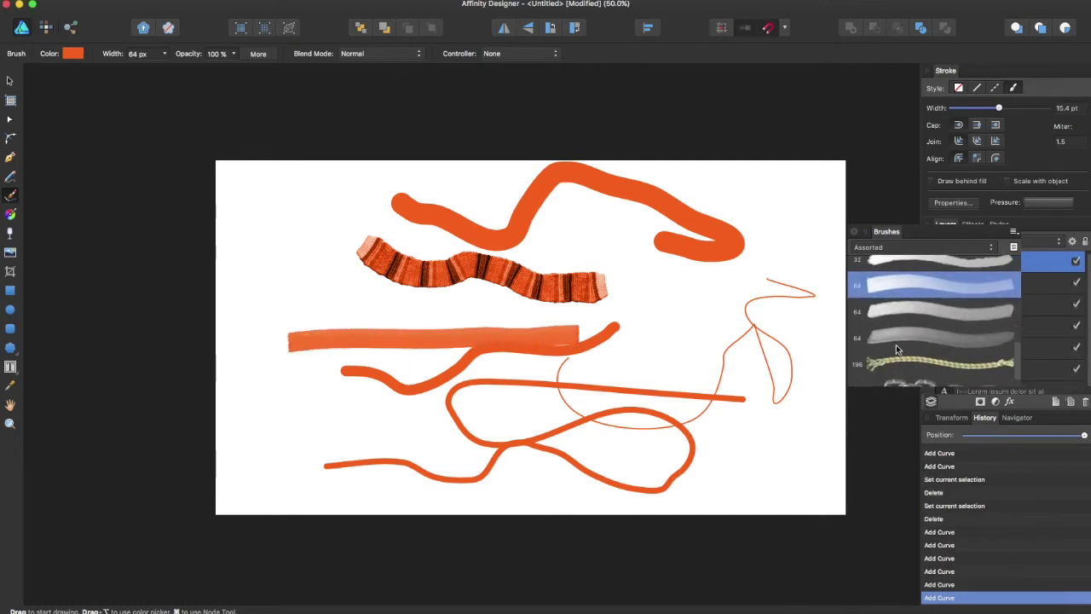
click(894, 329)
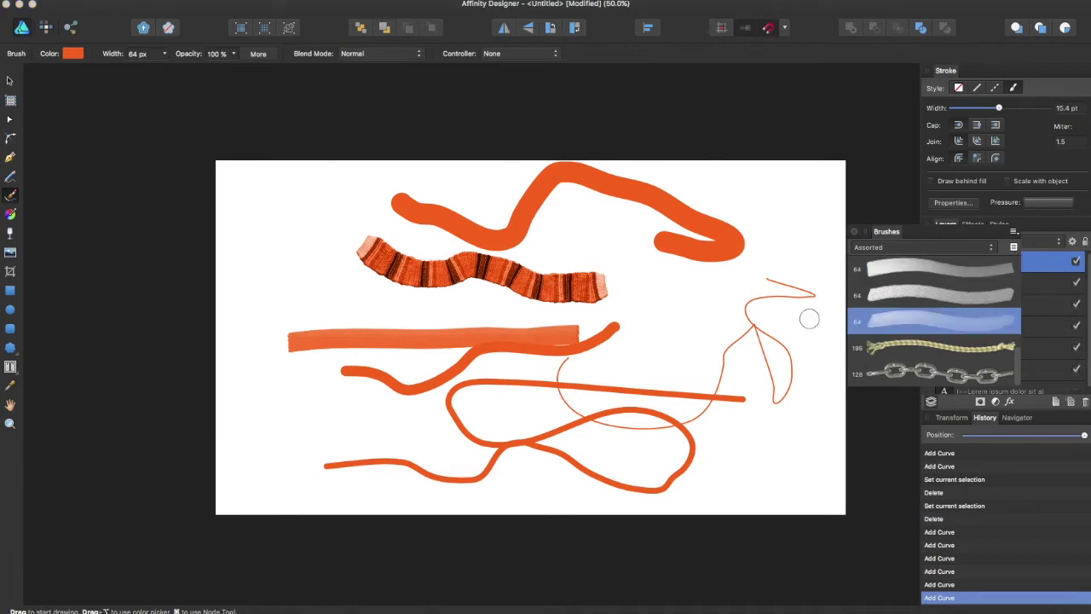
mouse_move(668, 305)
mouse_down()
mouse_move(766, 307)
mouse_move(821, 364)
mouse_move(791, 484)
mouse_up()
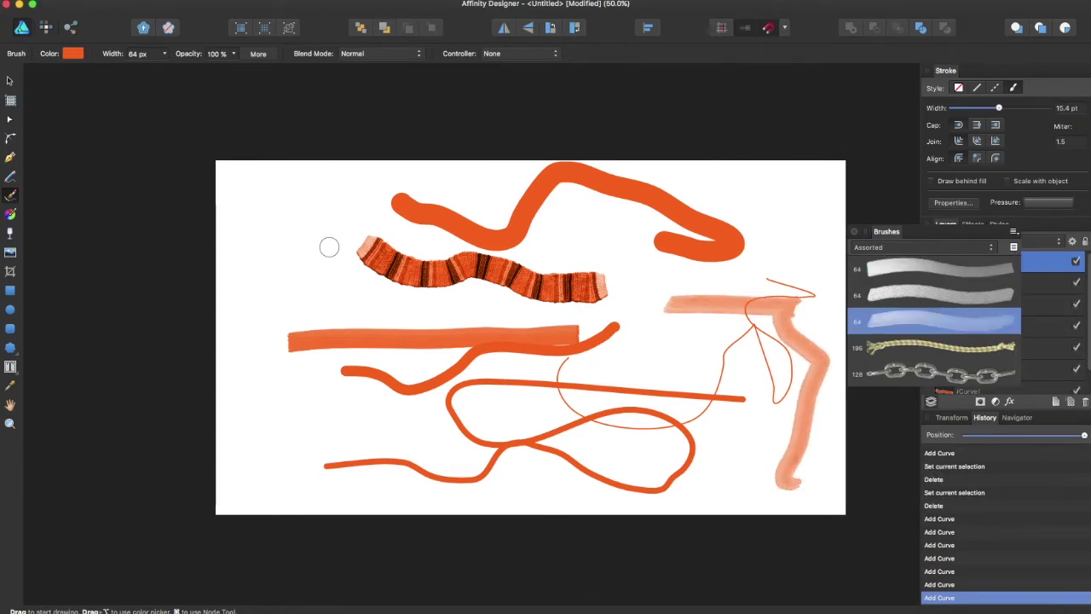
key(super+d)
scroll(340, 256, down, 5)
scroll(341, 255, right, 6)
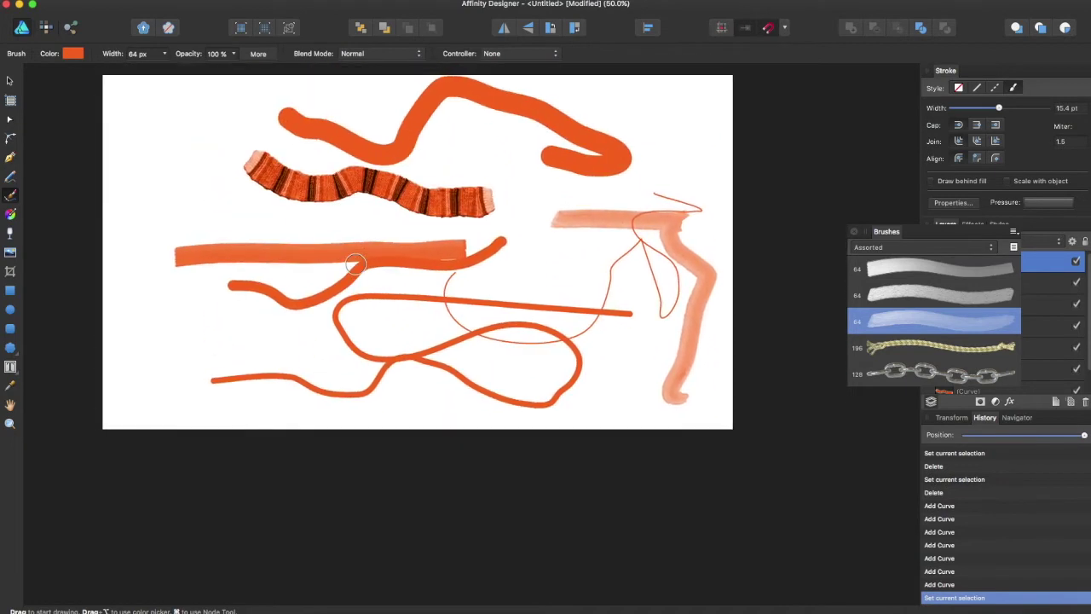
Step: Select all seven sample strokes and delete them to clear the page
key(v)
key(super+a)
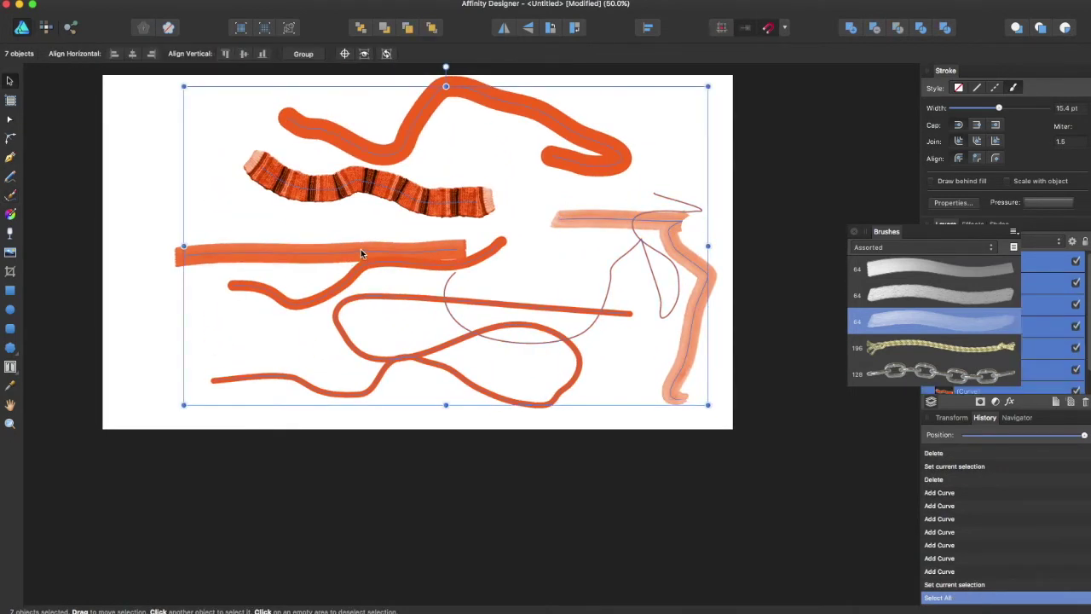
key(Delete)
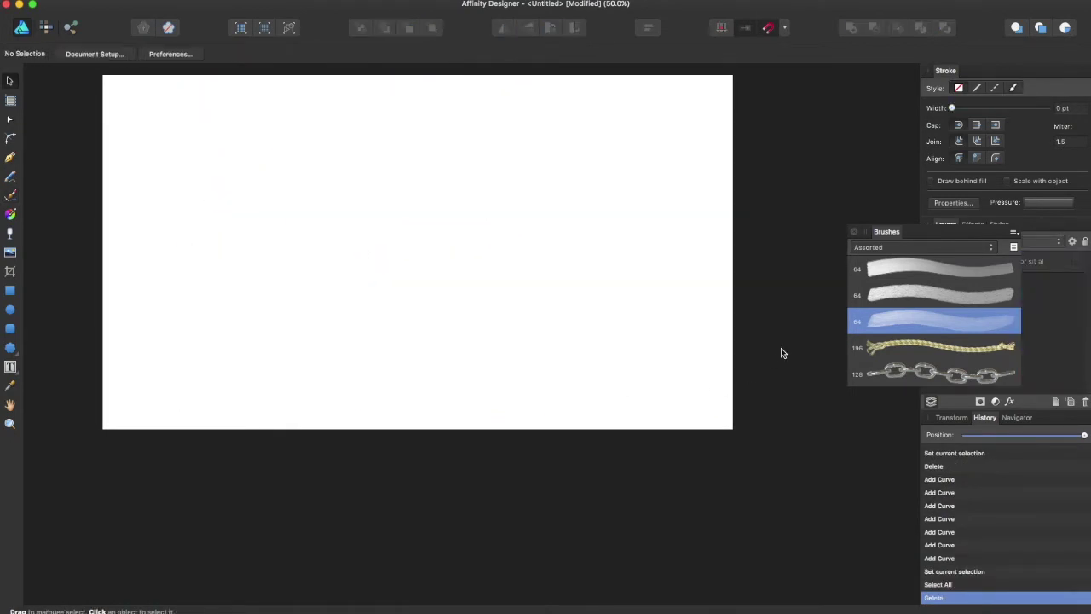
Step: Switch the brushes to Textured and paint a pale peach 64 px stroke across the canvas
scroll(921, 318, up, 10)
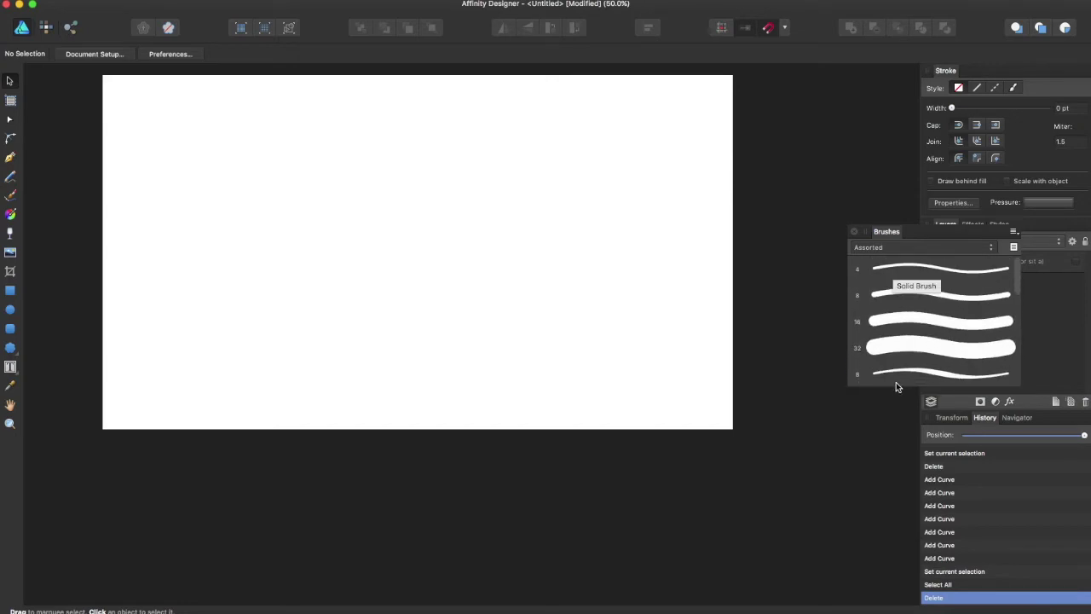
click(887, 248)
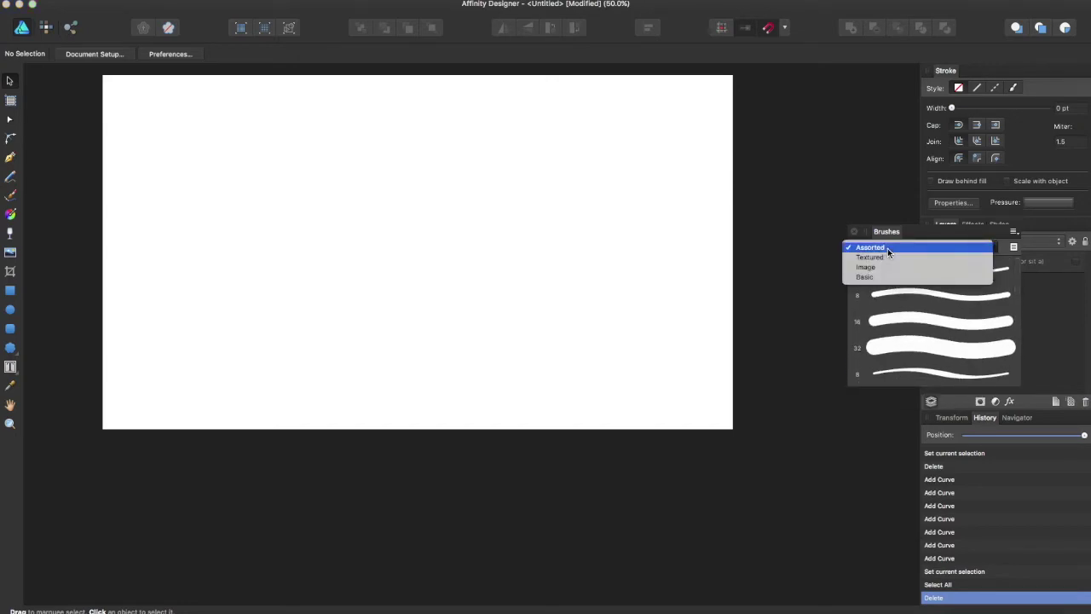
click(887, 256)
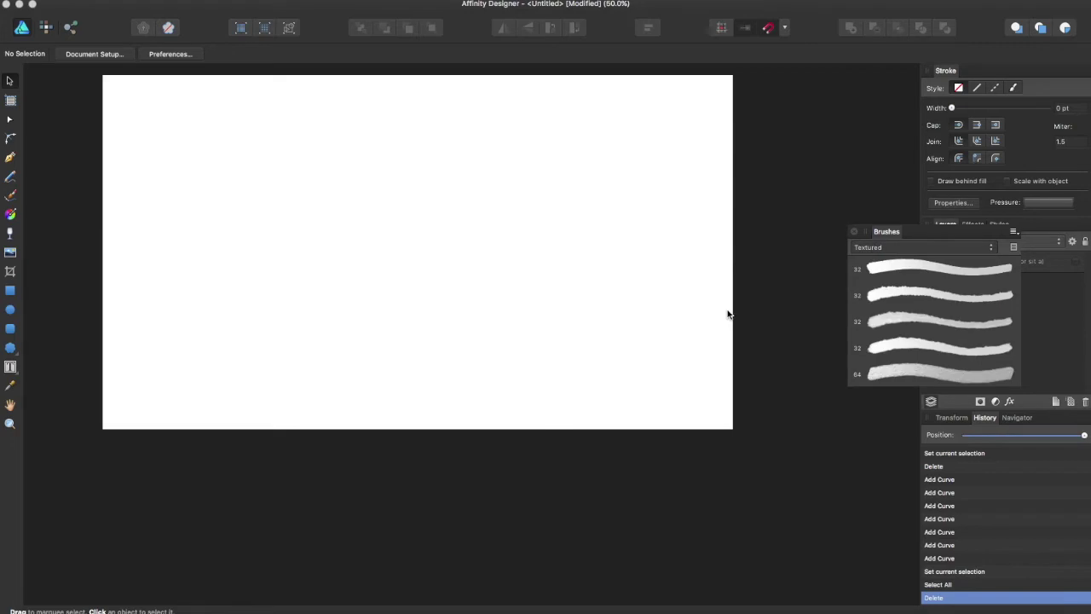
scroll(920, 344, down, 1)
click(912, 365)
drag(273, 215, 428, 292)
click(10, 194)
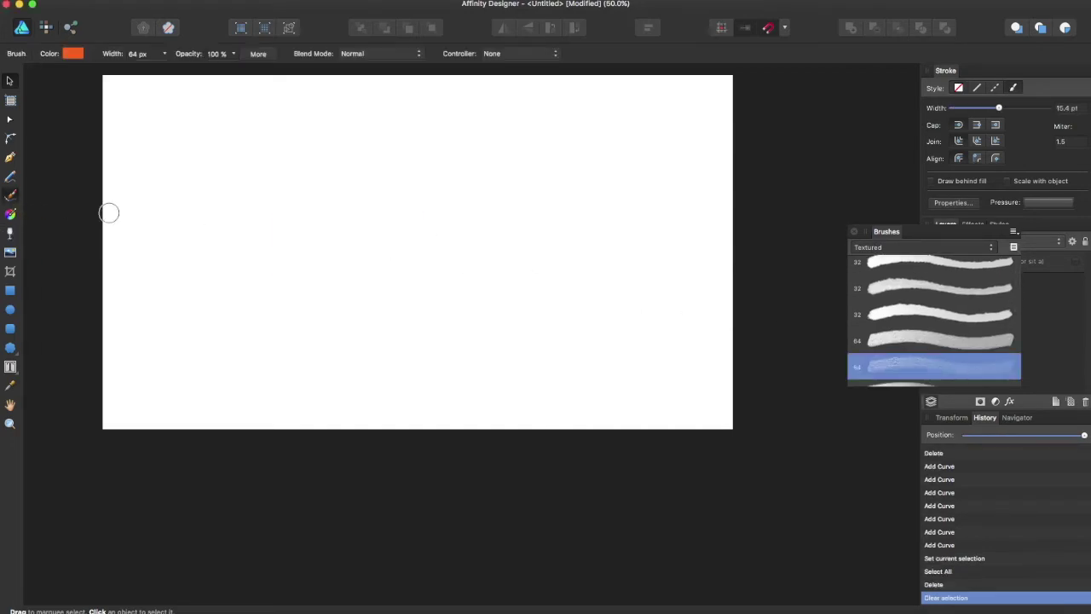
mouse_move(163, 223)
mouse_down()
mouse_move(356, 276)
mouse_move(487, 264)
mouse_move(527, 333)
mouse_up()
Step: With three other Textured brushes, add a bold orange curve, a translucent streak and a short squiggle
scroll(976, 341, down, 3)
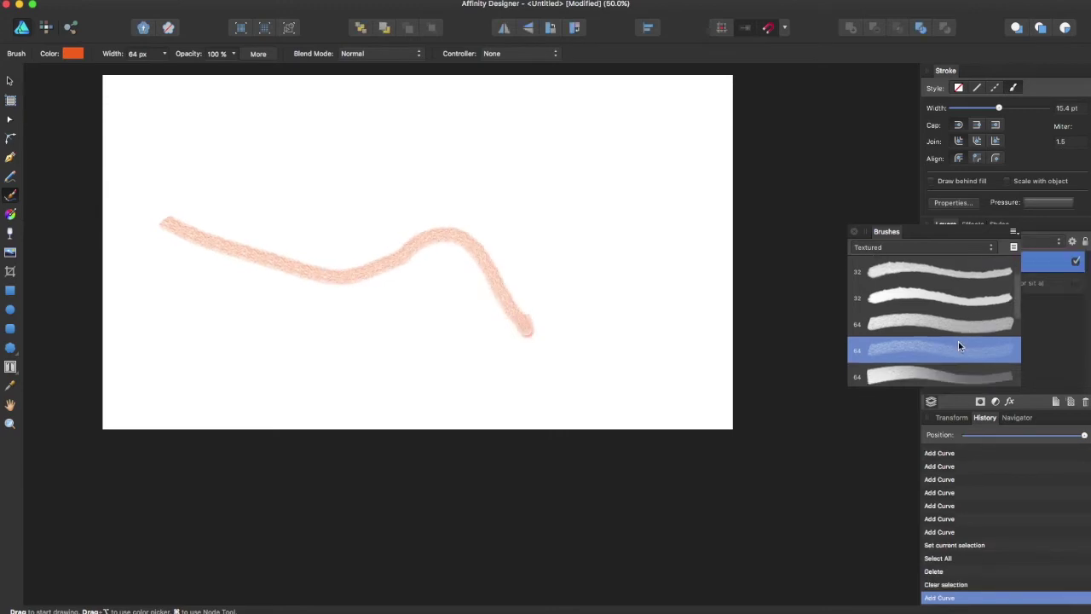
click(941, 325)
mouse_move(645, 356)
mouse_down()
mouse_move(568, 334)
mouse_move(696, 198)
mouse_up()
drag(633, 167, 621, 160)
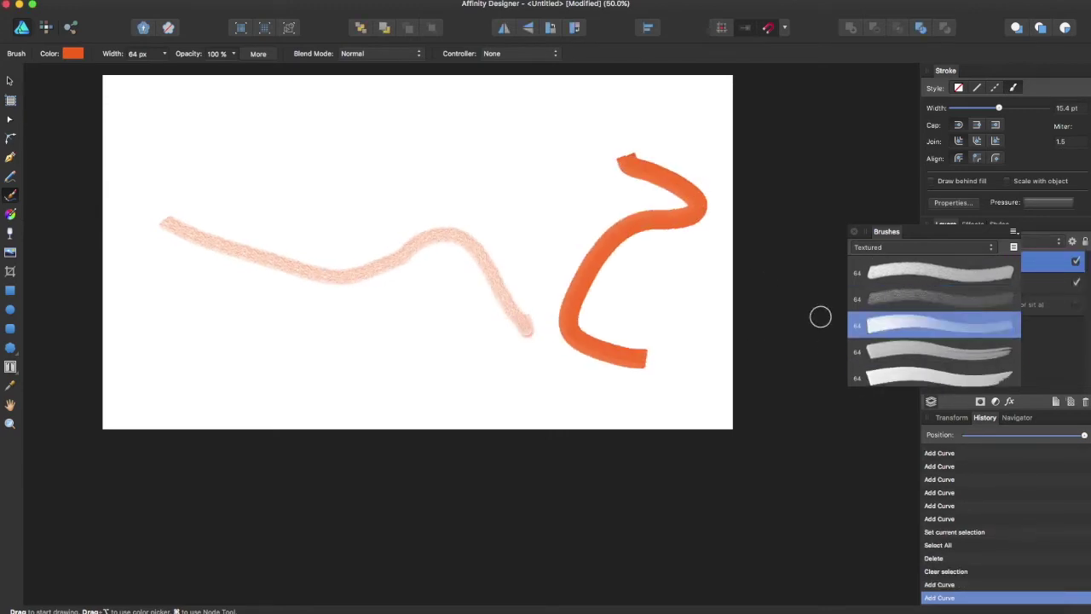
scroll(890, 337, down, 4)
click(894, 335)
mouse_move(493, 171)
mouse_down()
mouse_move(578, 253)
mouse_move(615, 307)
mouse_up()
scroll(902, 320, down, 2)
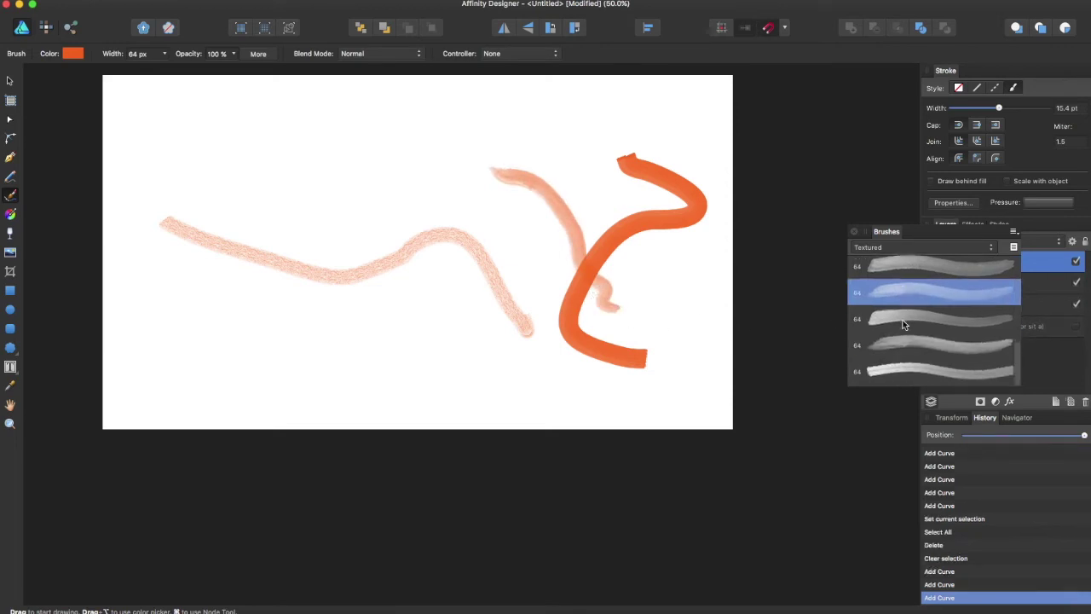
click(913, 376)
drag(357, 329, 532, 361)
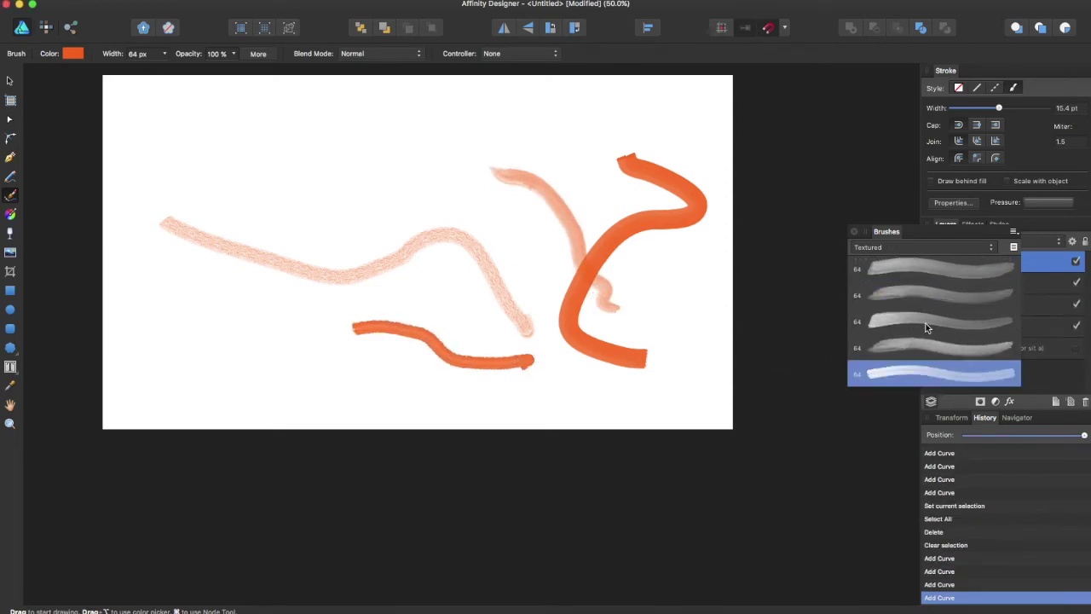
click(897, 244)
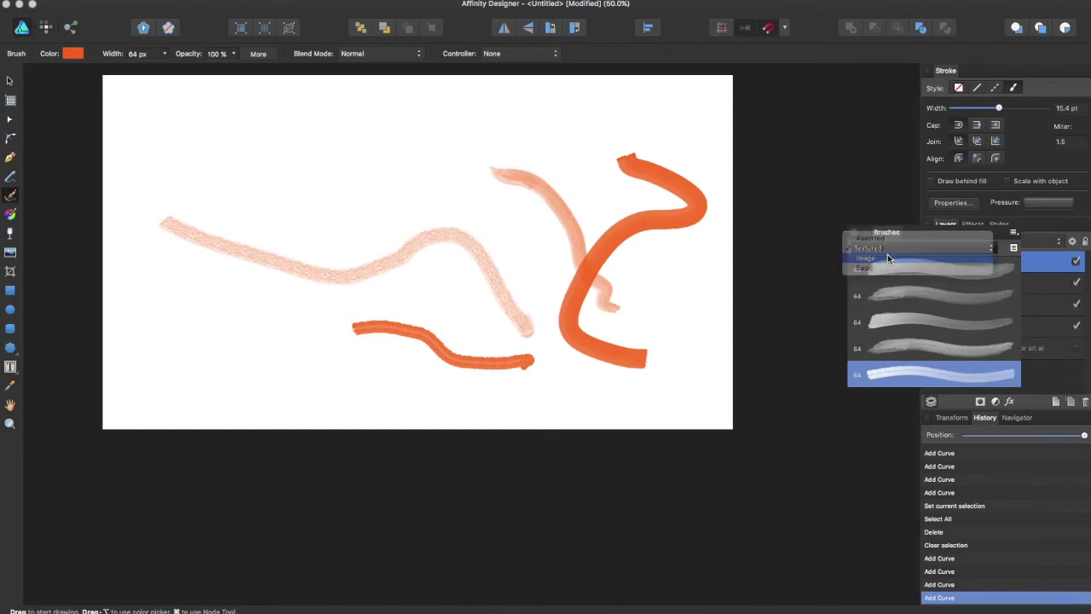
Step: Switch to Image brushes and paint a leaf-vine stroke on top and a stitched stroke lower left
click(888, 253)
click(914, 271)
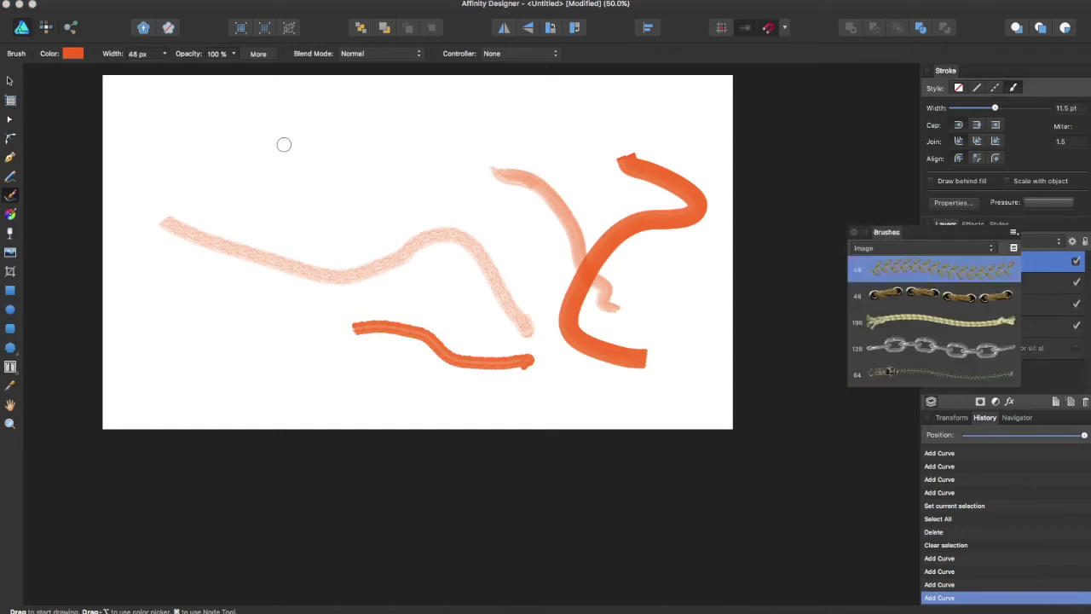
mouse_move(281, 145)
mouse_down()
mouse_move(384, 180)
mouse_move(435, 175)
mouse_move(492, 139)
mouse_move(552, 142)
mouse_up()
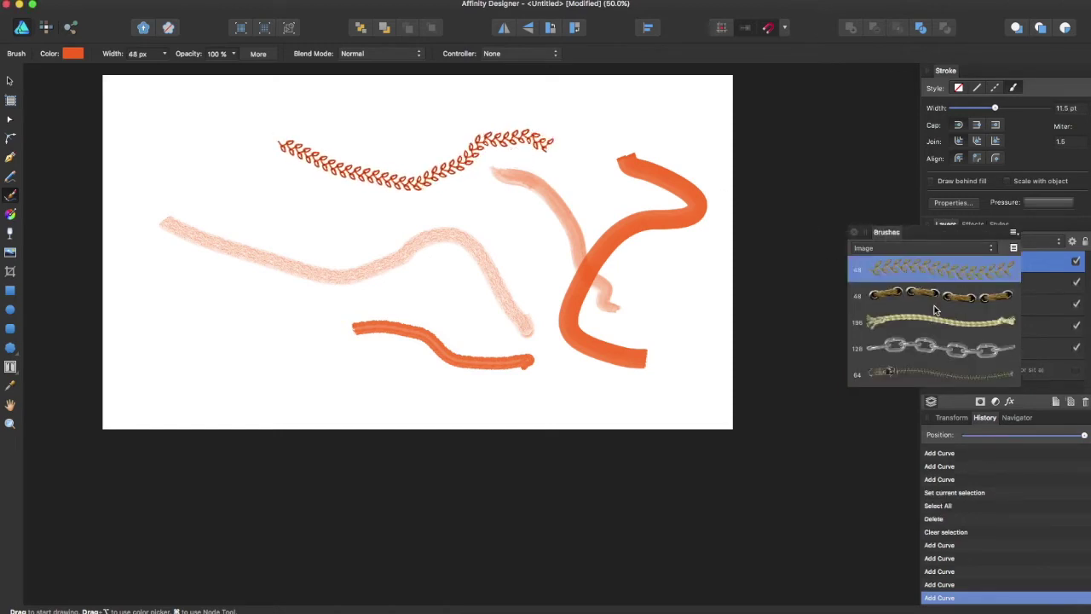
click(936, 295)
drag(222, 321, 492, 290)
Step: Paint a chain stroke across the upper canvas, then a 16 pt zipper stroke lower right
click(936, 347)
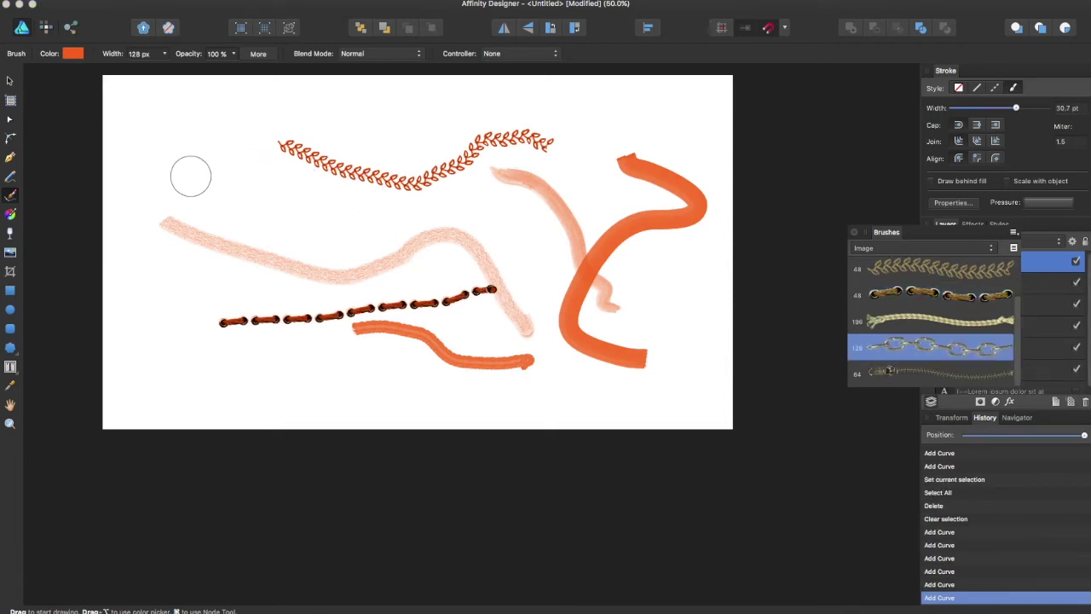
mouse_move(190, 176)
mouse_down()
mouse_move(392, 217)
mouse_move(502, 212)
mouse_move(540, 167)
mouse_up()
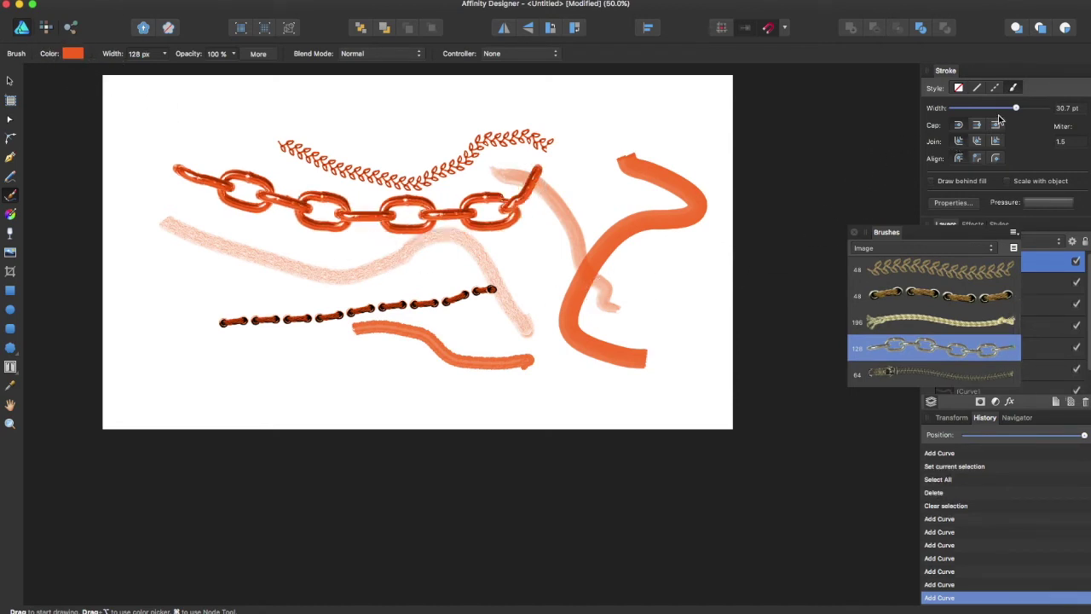
drag(1011, 108, 999, 108)
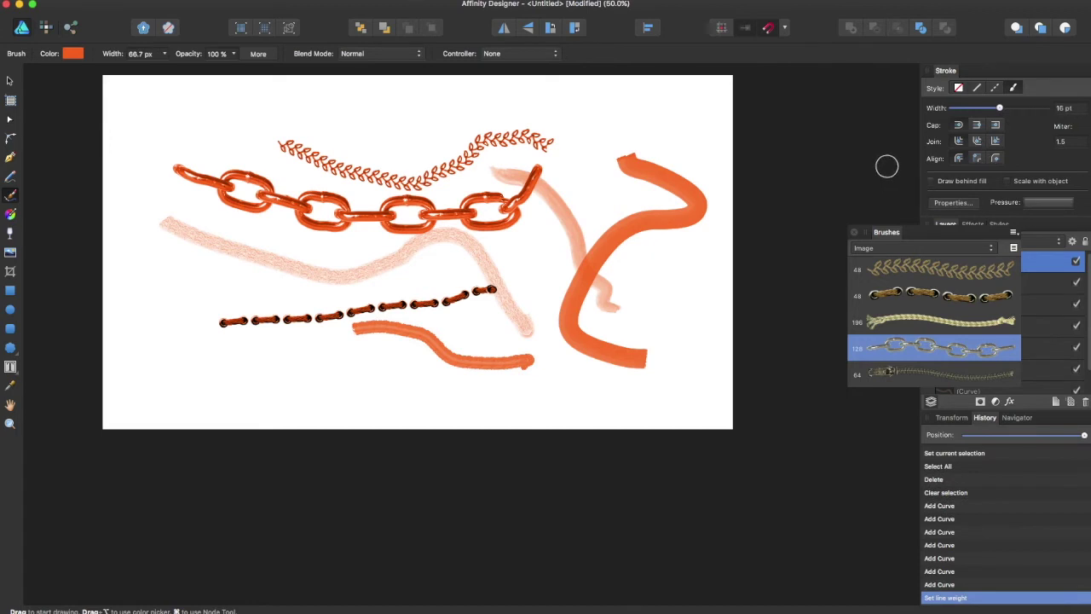
click(882, 371)
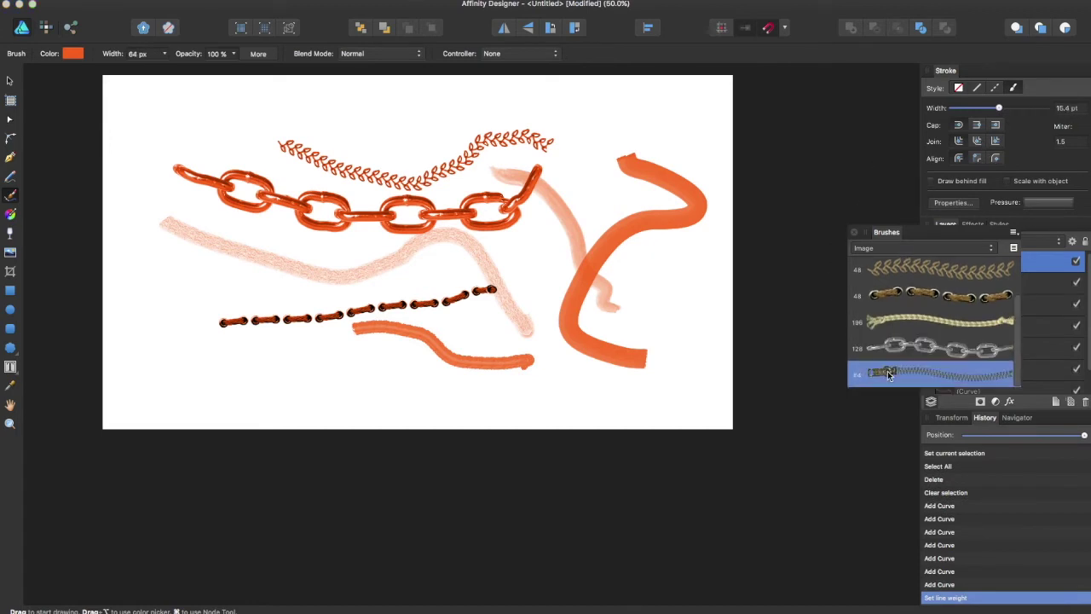
mouse_move(571, 383)
mouse_down()
mouse_move(629, 386)
mouse_move(666, 332)
mouse_move(674, 258)
mouse_up()
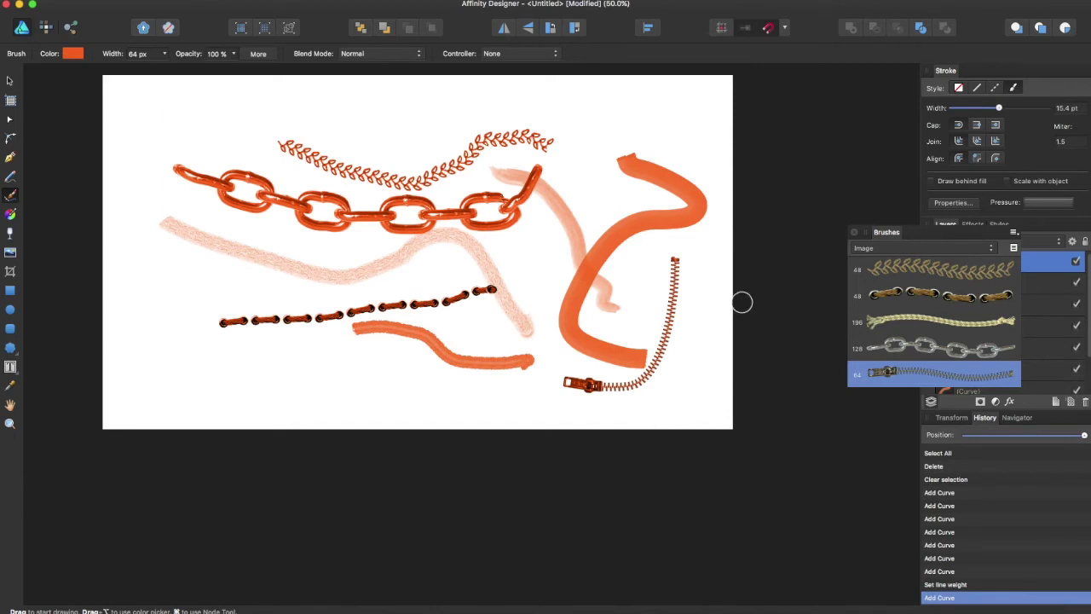
click(864, 252)
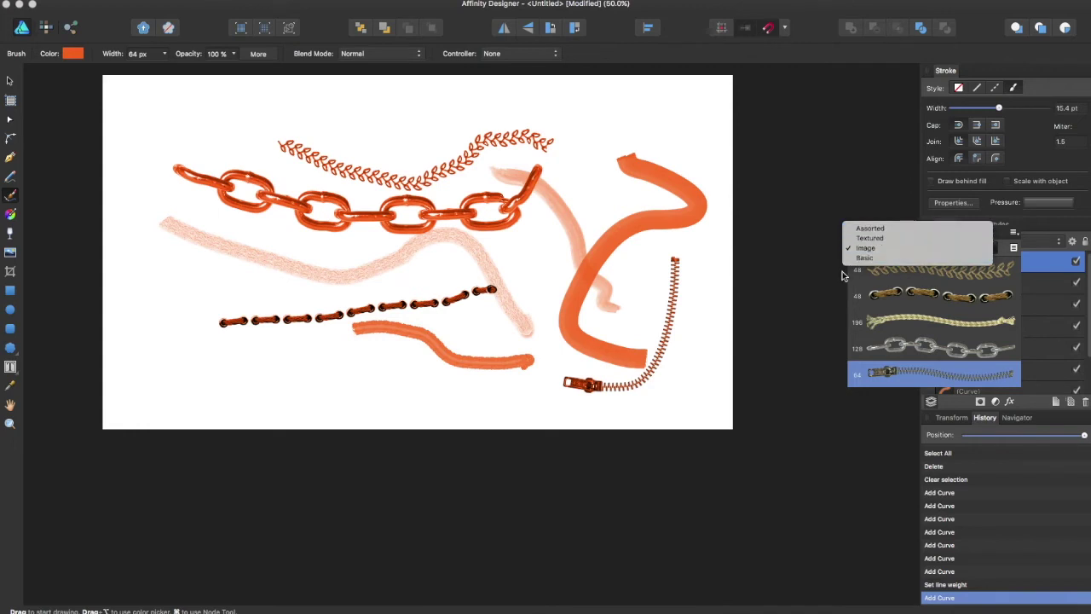
click(1017, 242)
click(1013, 232)
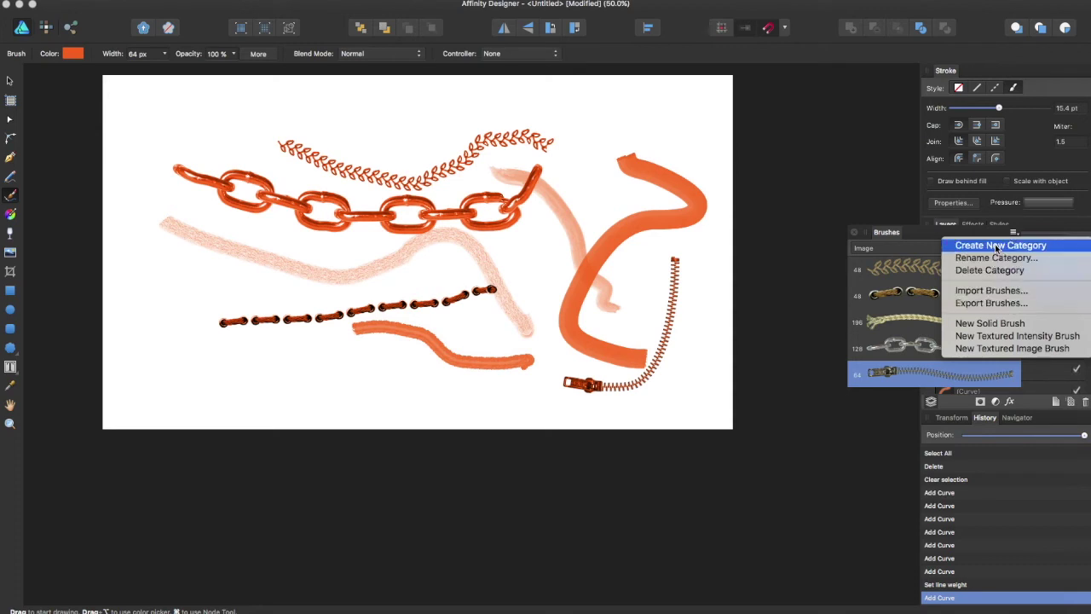
click(750, 287)
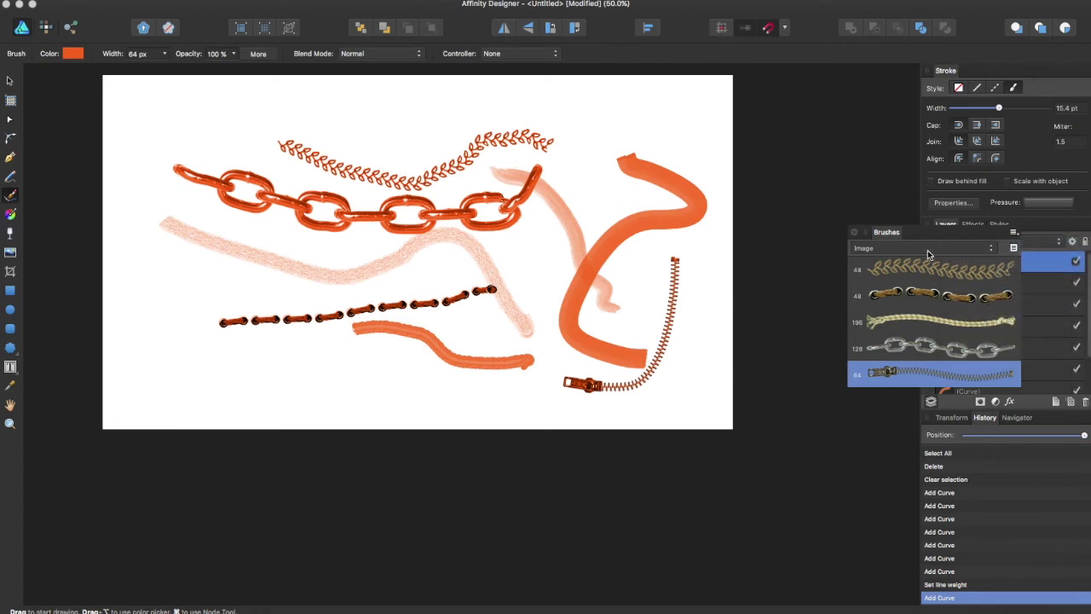
scroll(809, 251, left, 4)
scroll(810, 251, up, 3)
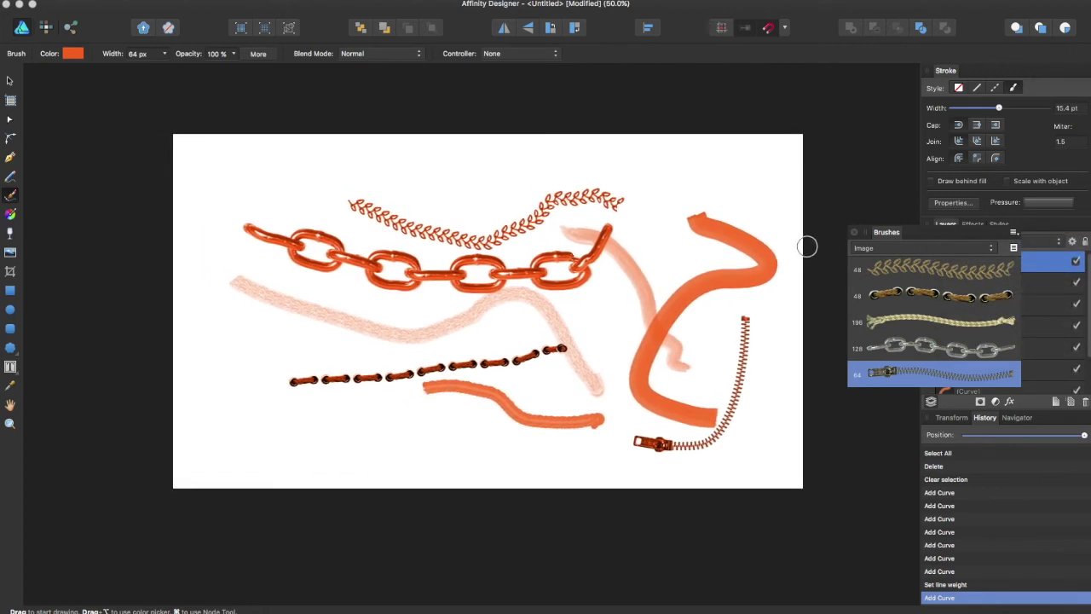